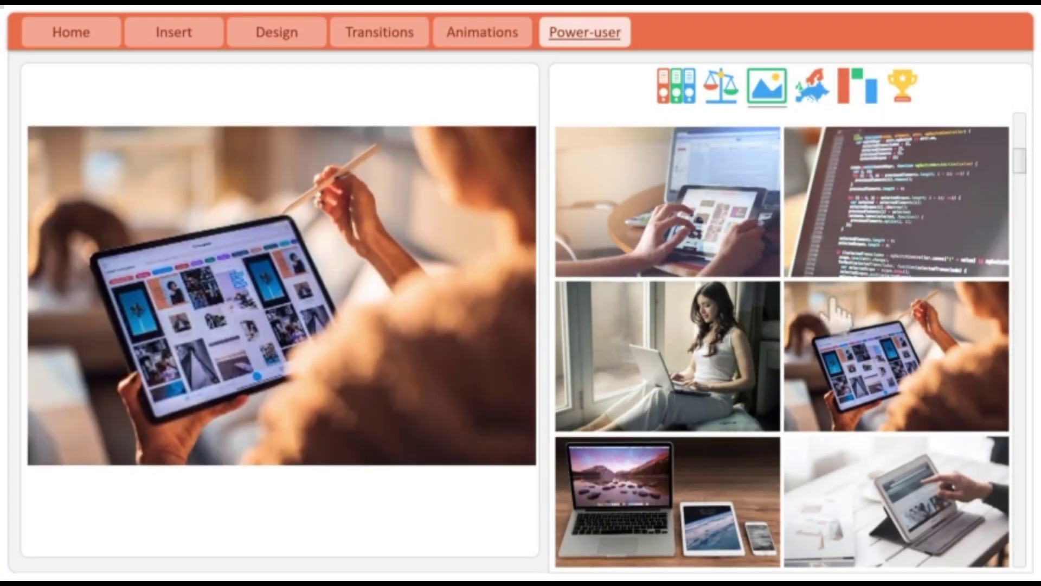
Step: Insert the Africa map, a slope chart, and the ABN AMRO and Bank of America tombstones
click(813, 108)
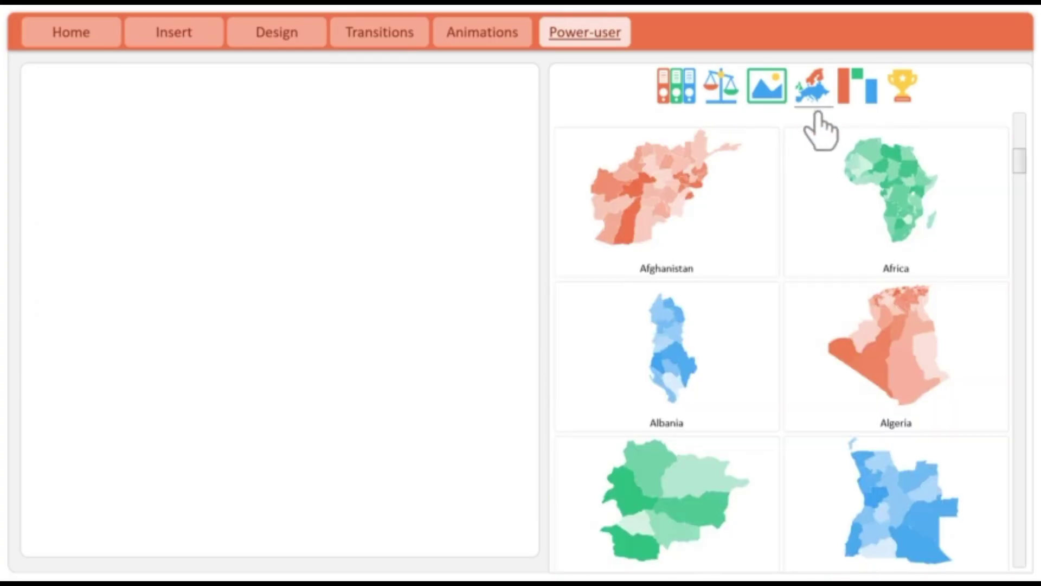
click(895, 203)
click(855, 108)
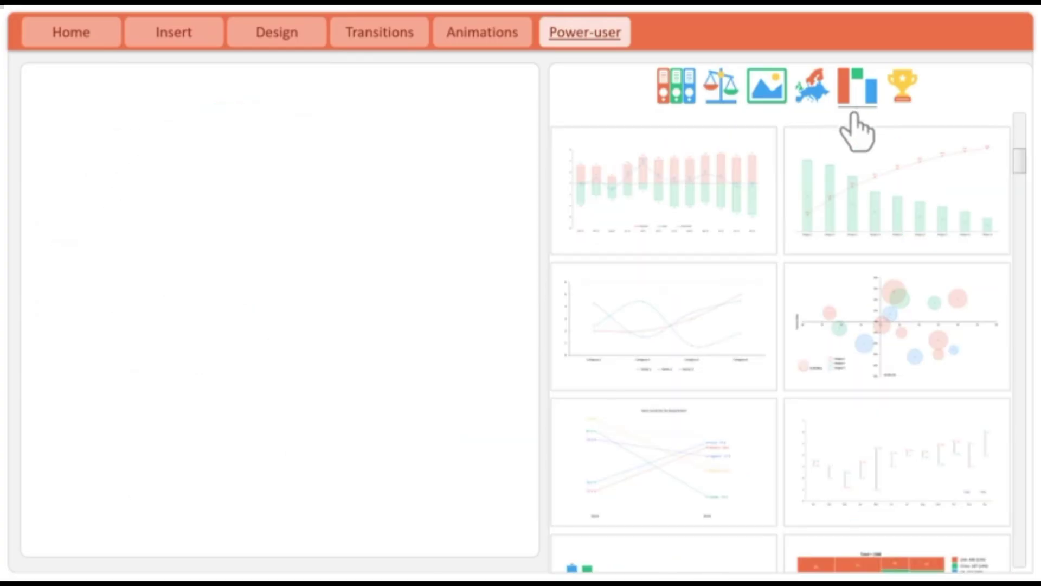
click(668, 451)
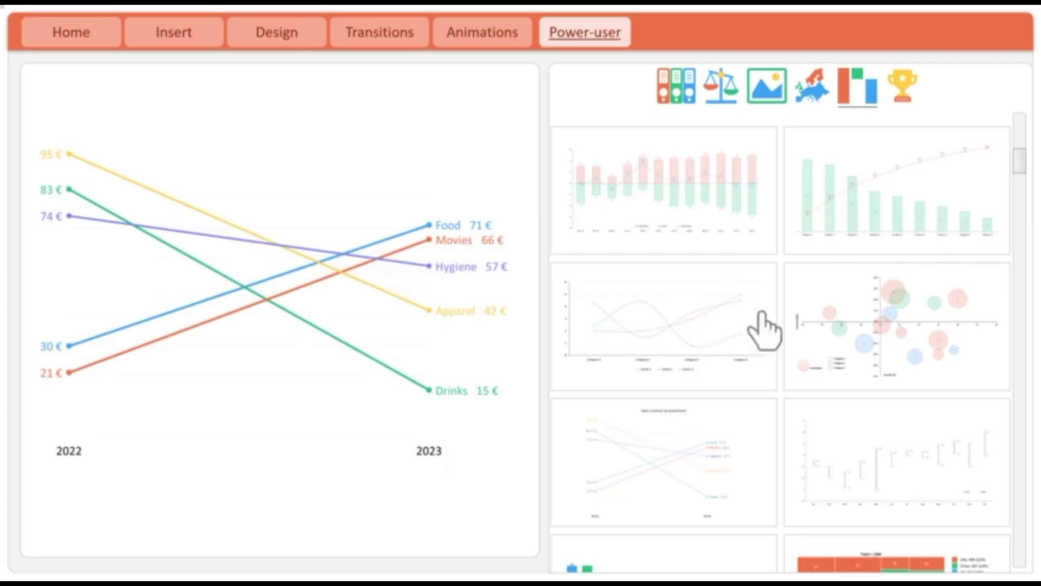
click(901, 107)
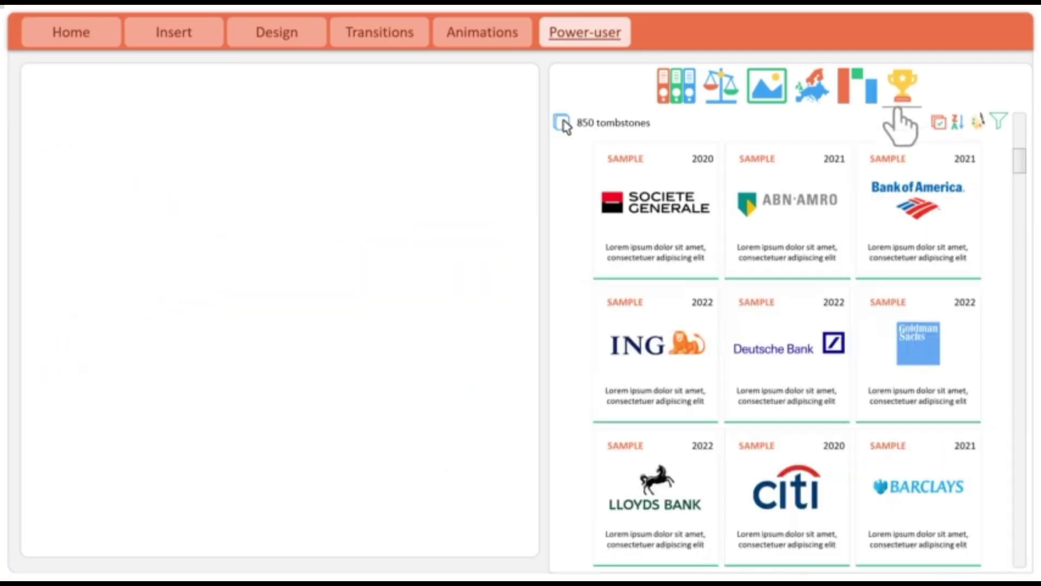
click(797, 200)
click(862, 197)
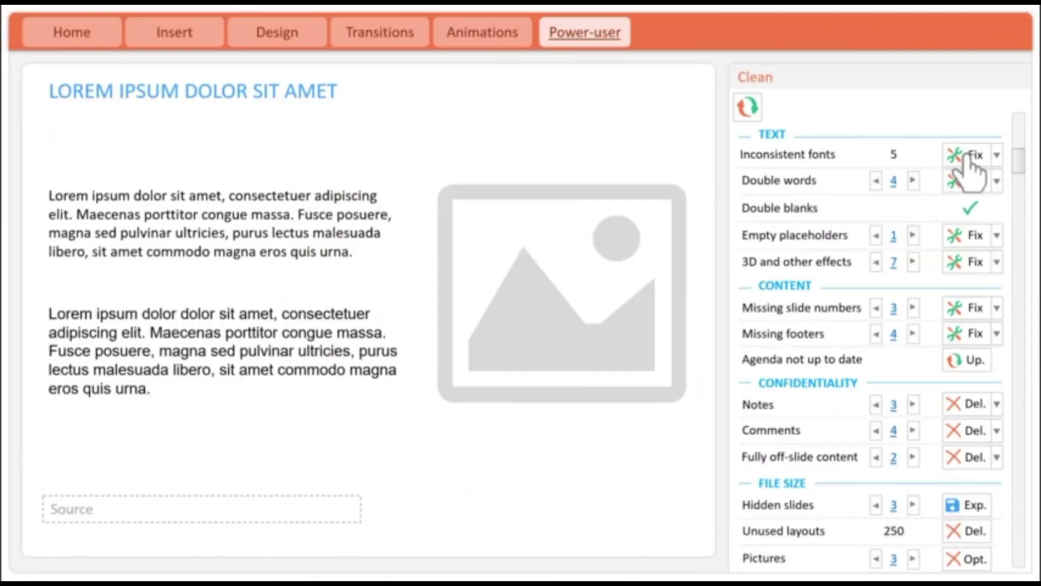
Step: Fix the mismatched paragraph font and duplicated word, then AI-correct the sentence's spelling and grammar
click(967, 155)
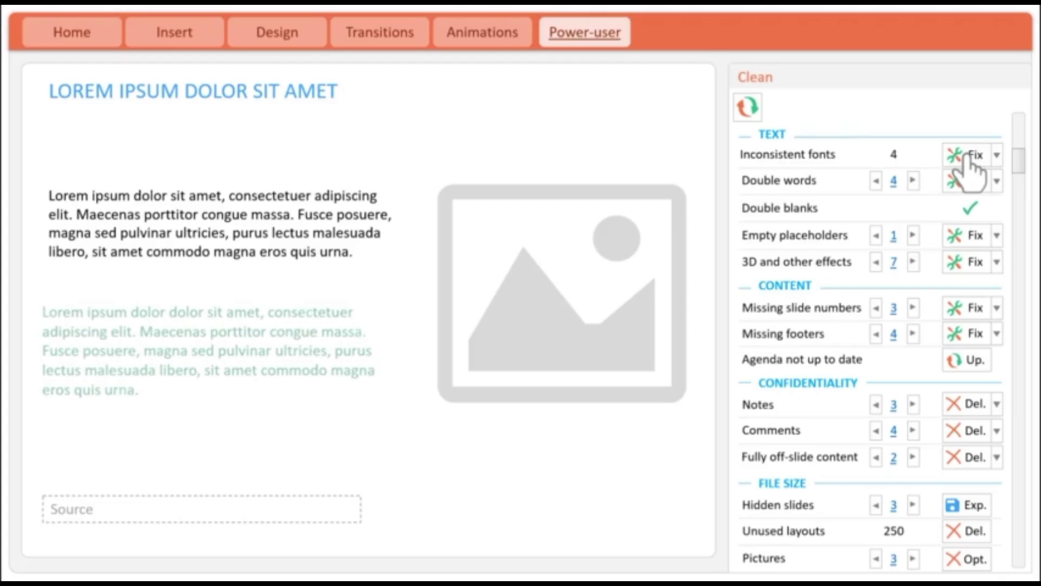
click(969, 180)
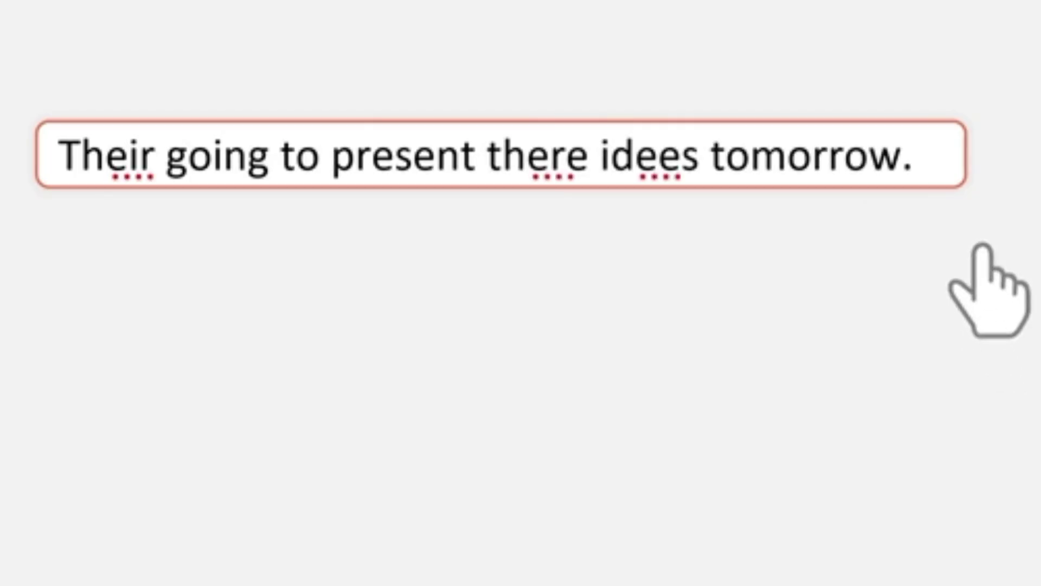
click(952, 144)
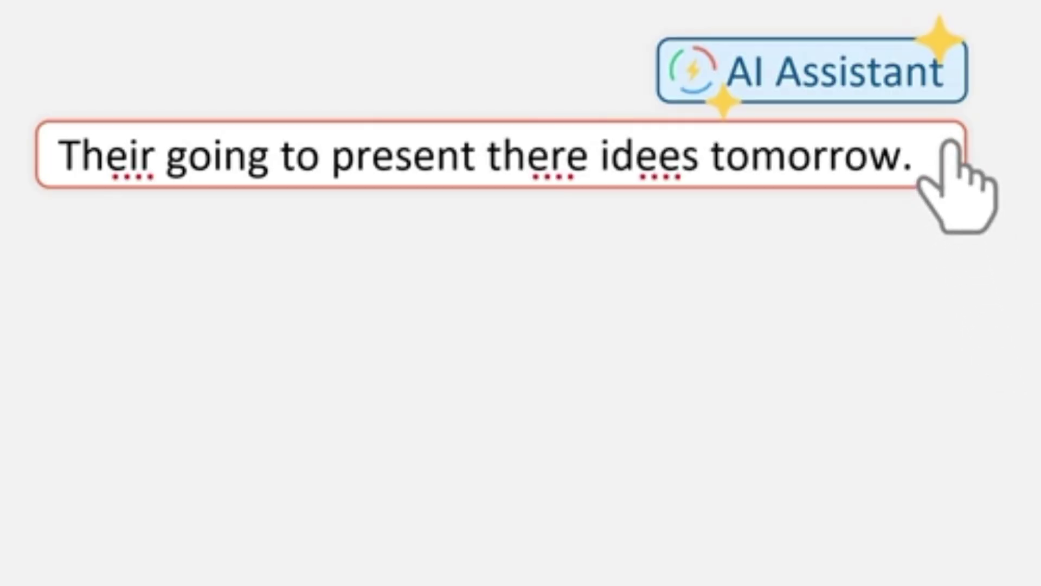
click(956, 90)
click(623, 385)
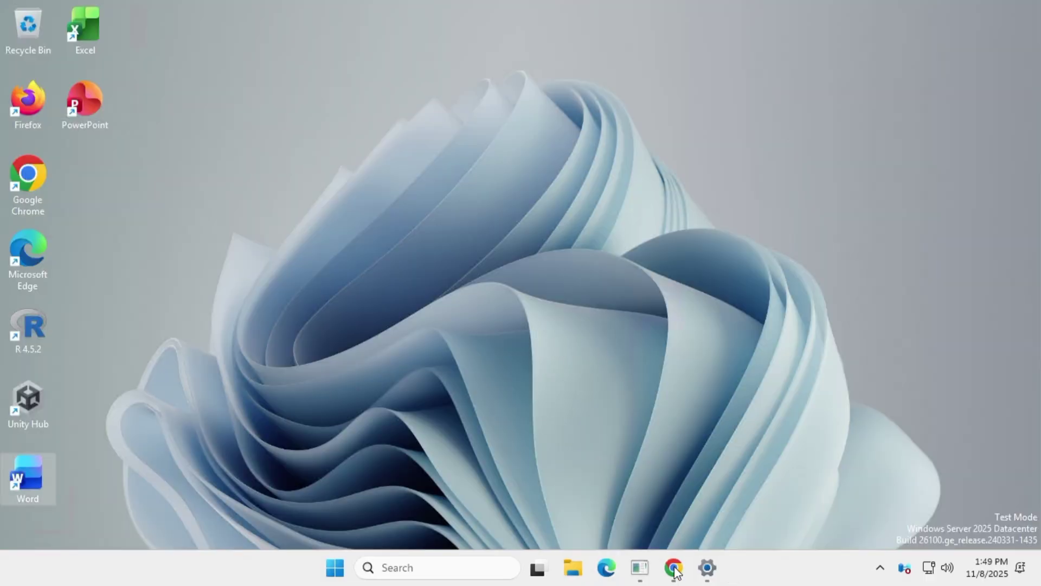
Step: Search Google in Chrome for 'power user add in for ms office'
click(674, 568)
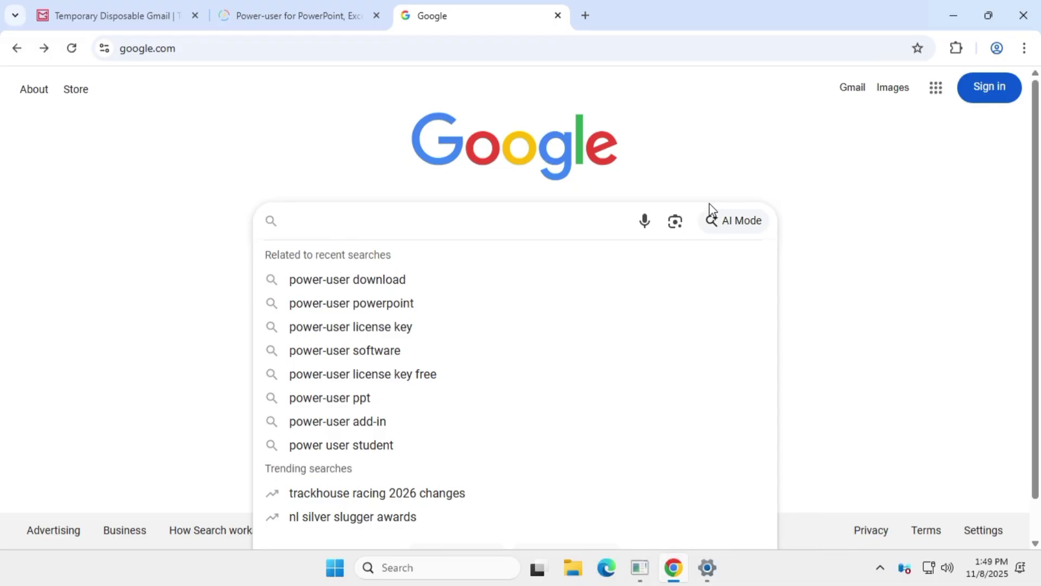
text(power user add in for ms office)
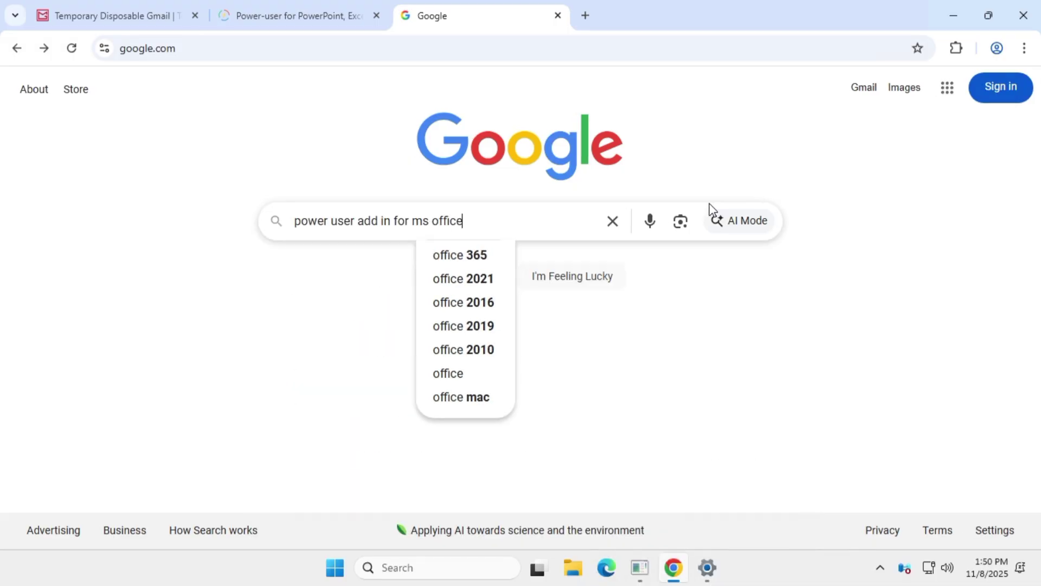
key(ctrl+a)
key(Return)
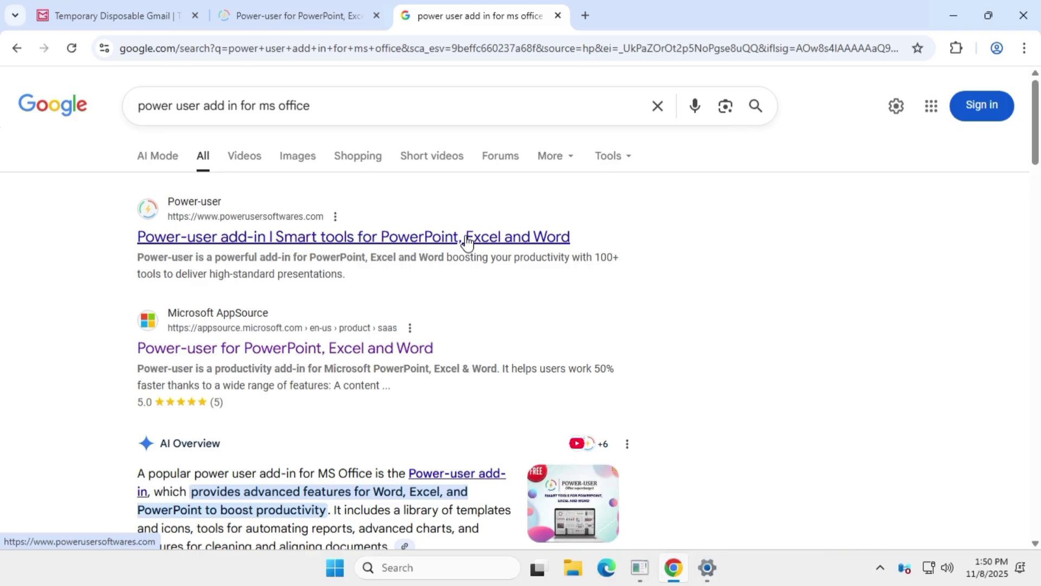
Step: Open the powerusersoftwares.com result and browse its homepage down to Key features
click(493, 242)
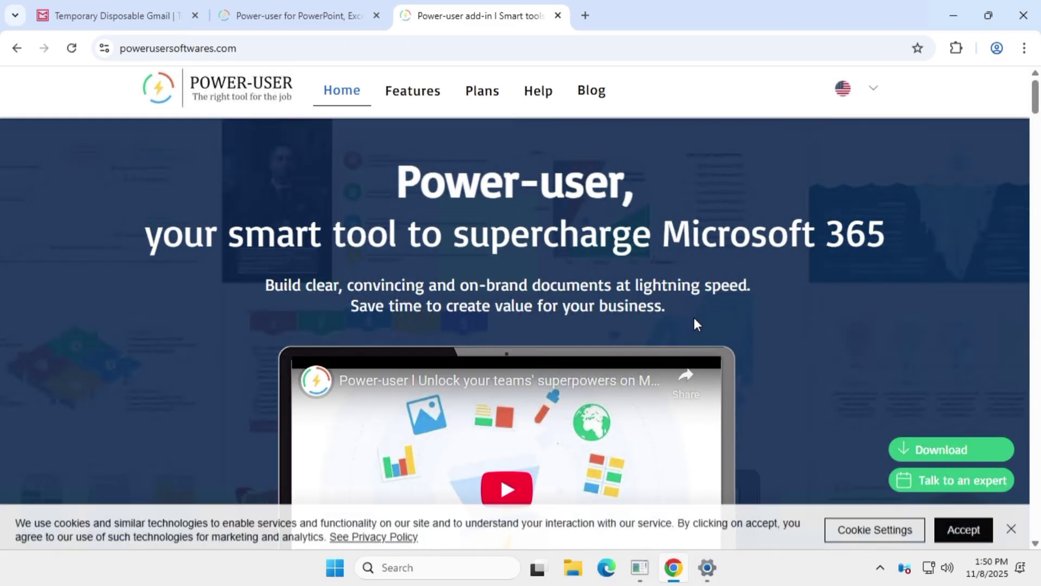
mouse_move(399, 187)
mouse_down()
mouse_move(625, 187)
mouse_move(886, 245)
mouse_up()
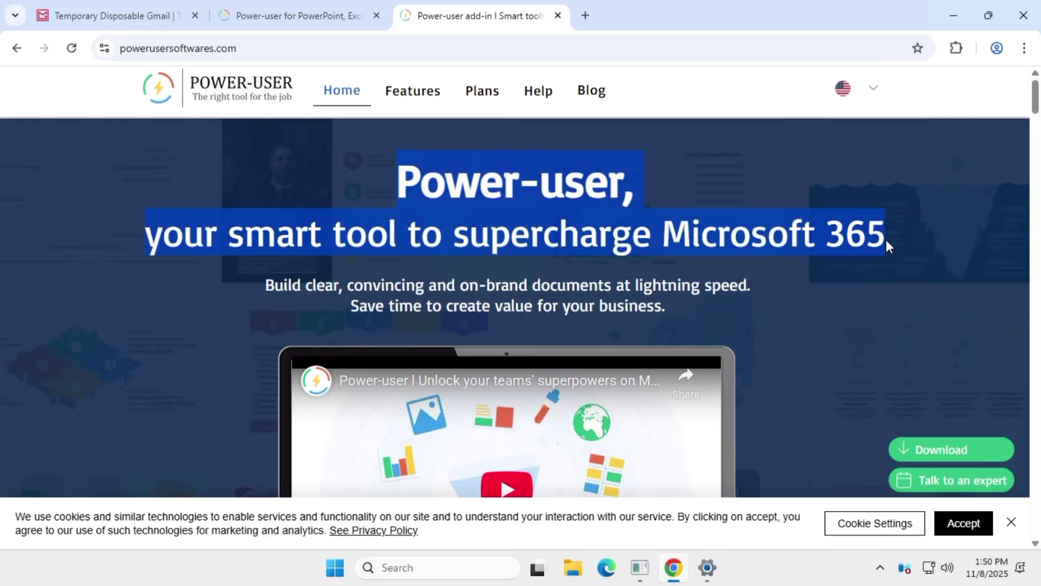
scroll(840, 312, down, 2)
scroll(839, 312, down, 3)
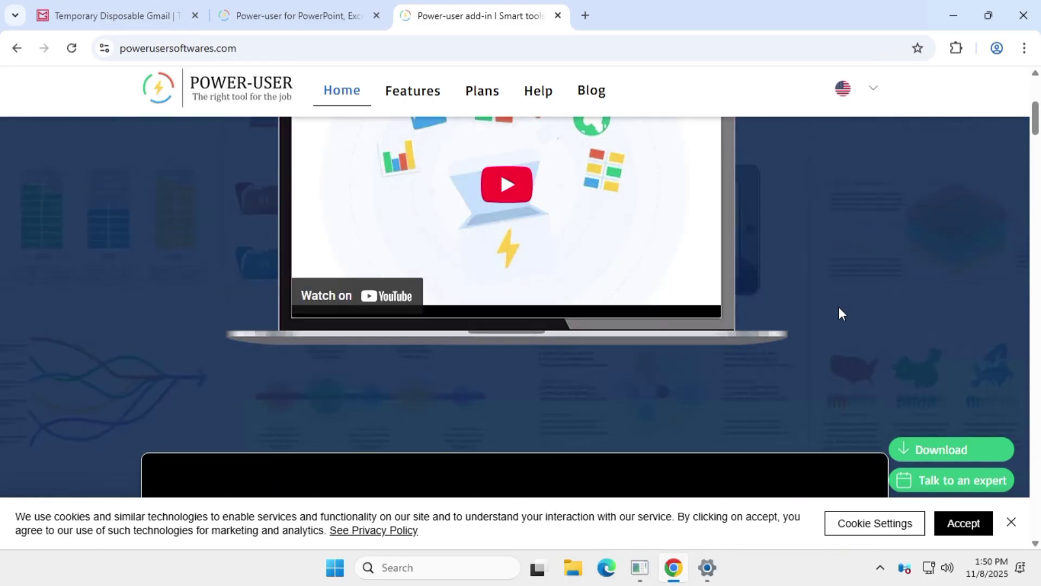
scroll(839, 312, down, 3)
scroll(840, 314, down, 4)
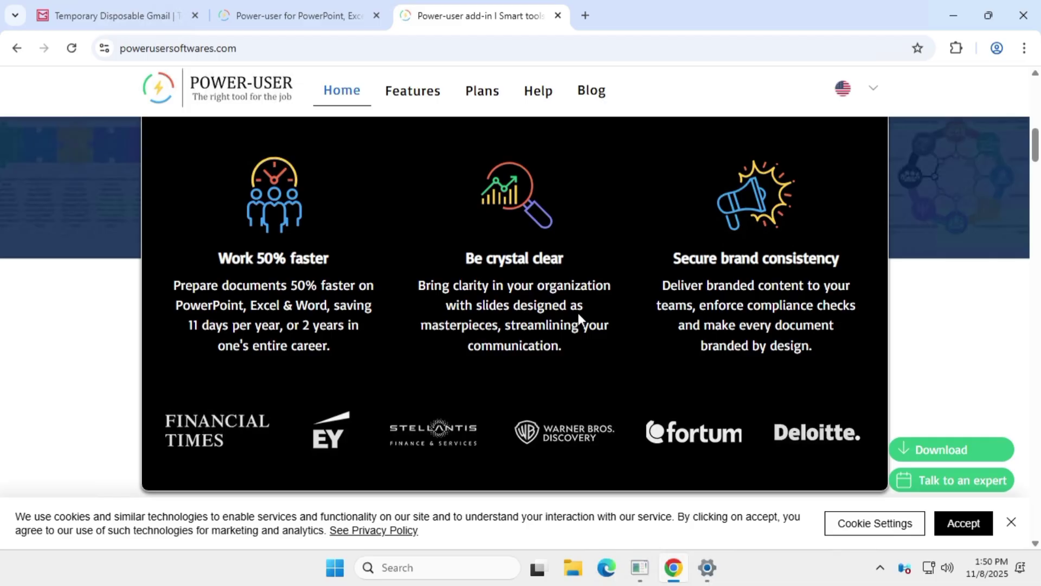
scroll(578, 314, down, 4)
scroll(578, 313, down, 3)
scroll(578, 313, down, 3)
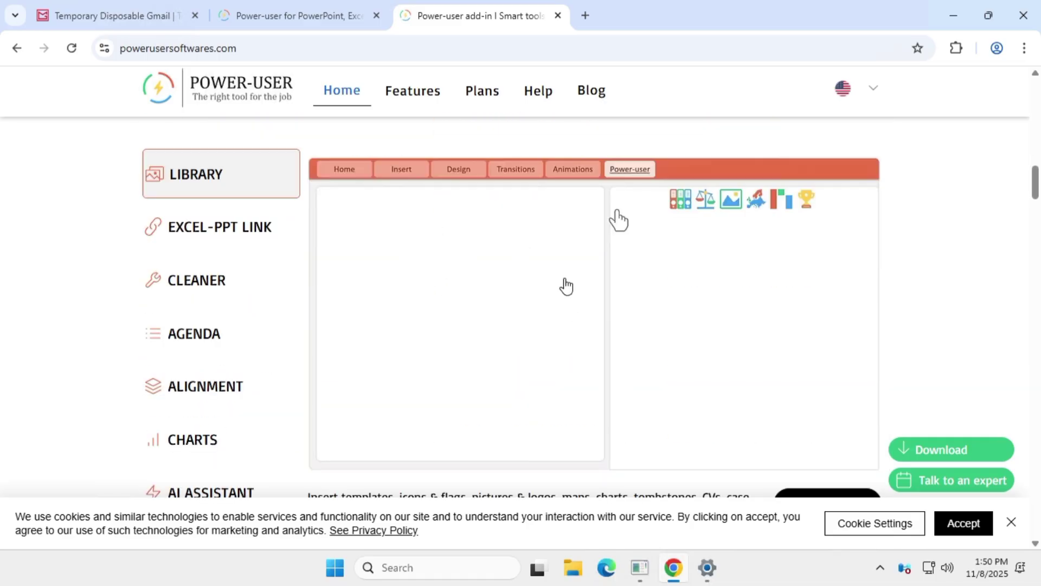
scroll(463, 292, down, 3)
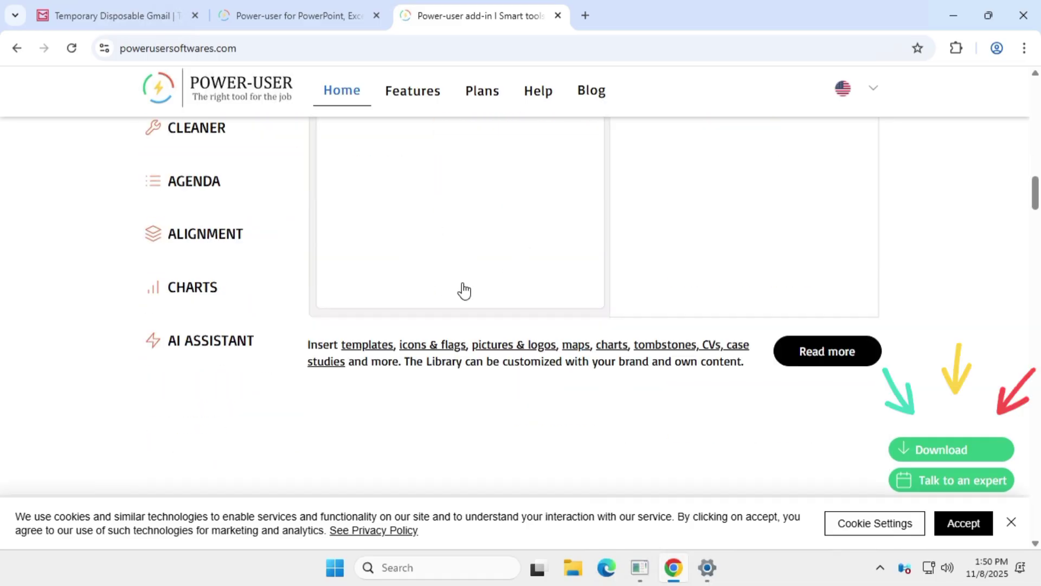
scroll(776, 418, up, 4)
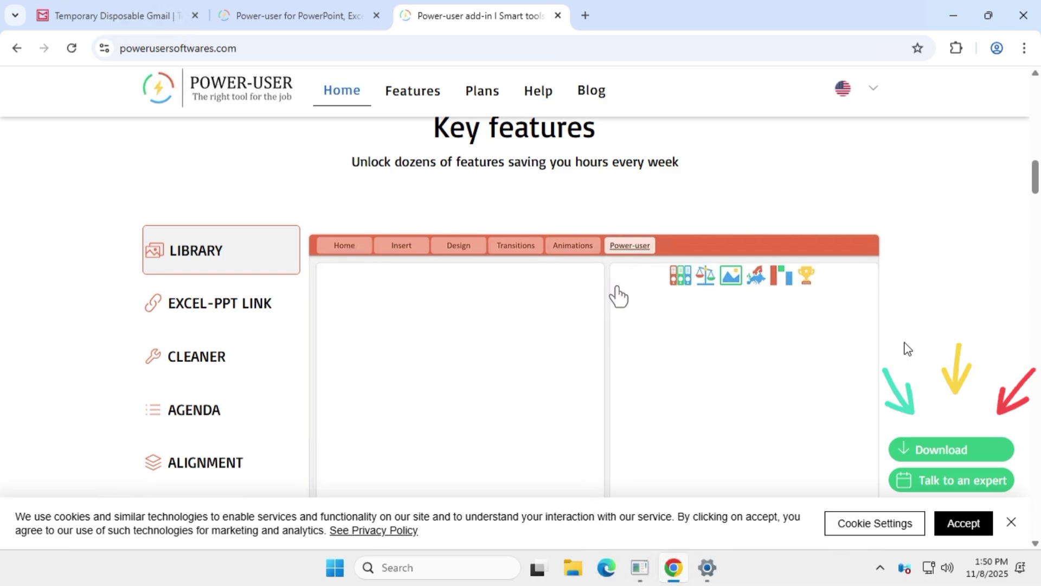
Step: Open the Installing Power-user guide and find its Install Power-user section
click(979, 449)
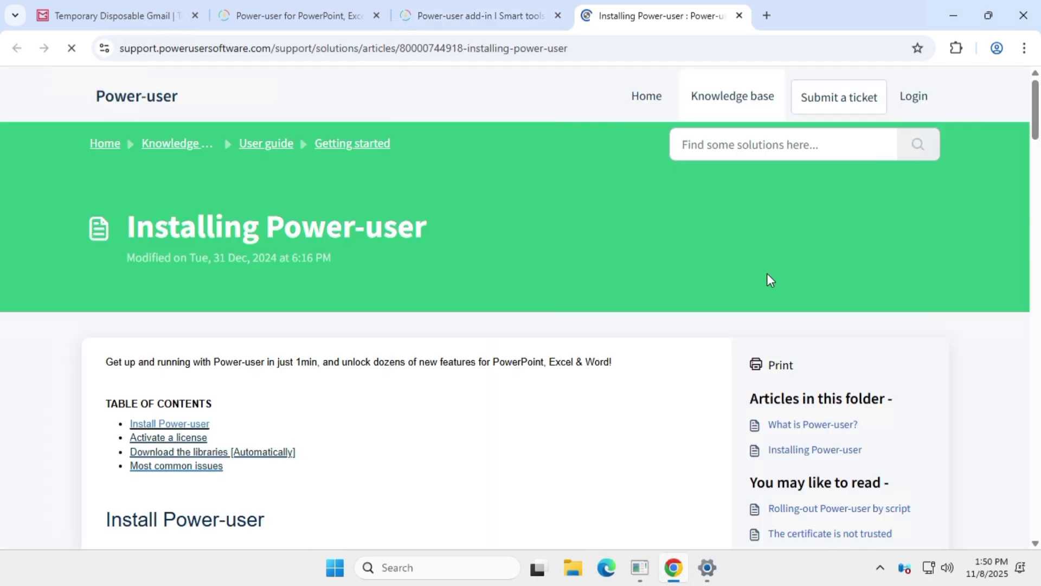
scroll(454, 352, down, 4)
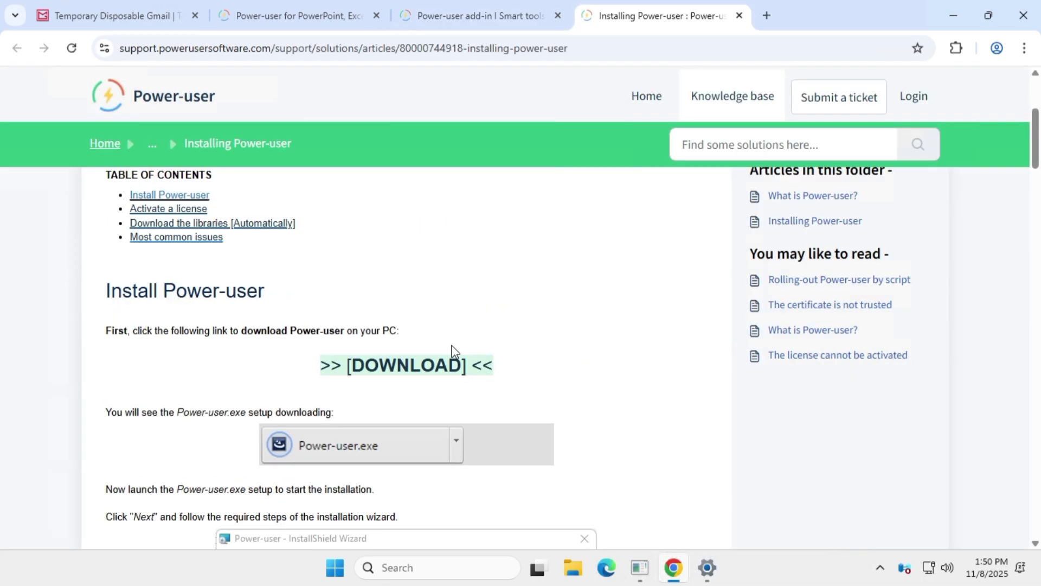
triple_click(493, 290)
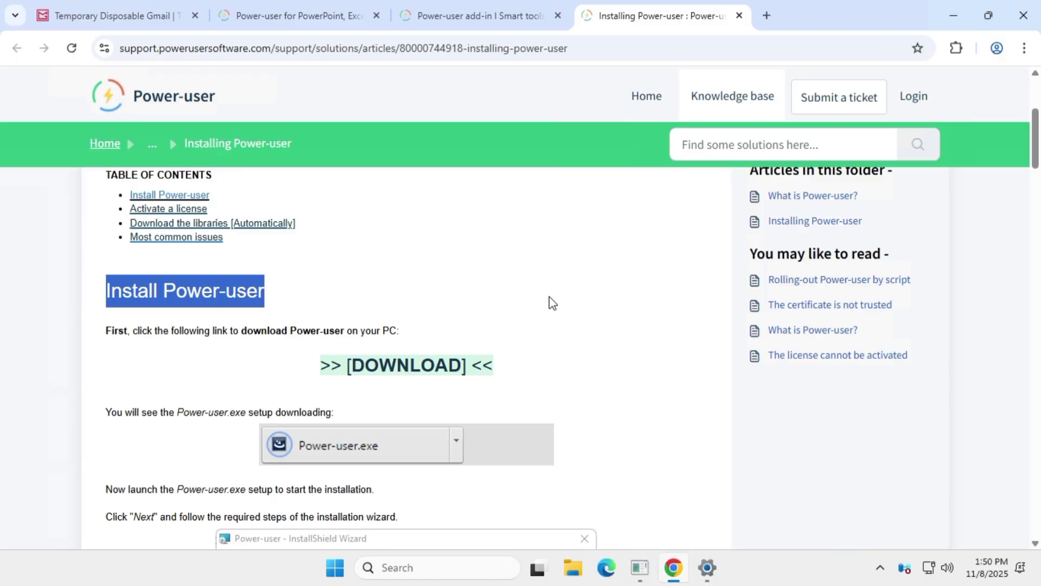
Step: Download Power-user.exe and show it in its Downloads folder
click(443, 365)
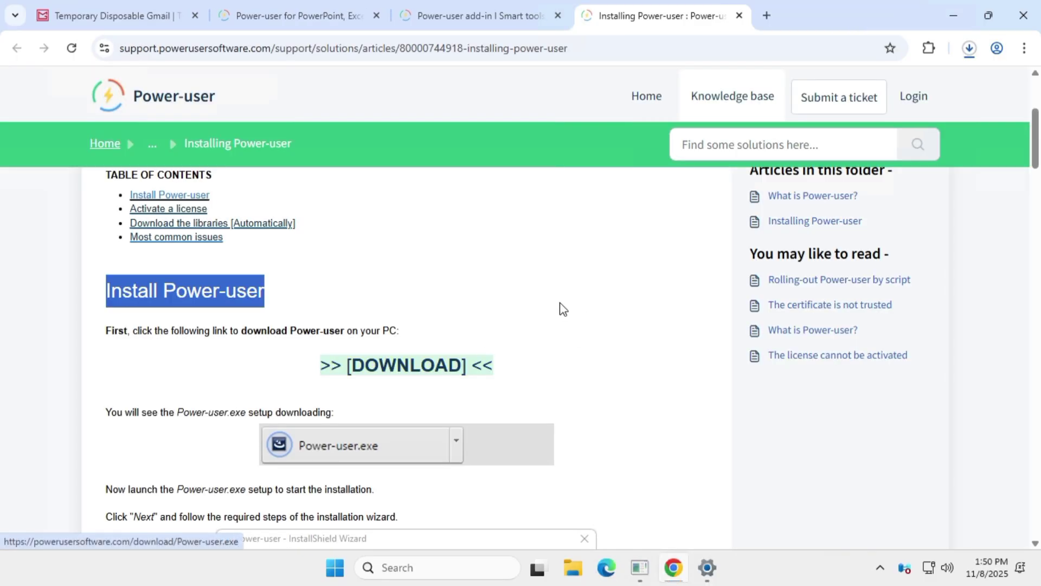
click(970, 47)
scroll(975, 217, up, 1)
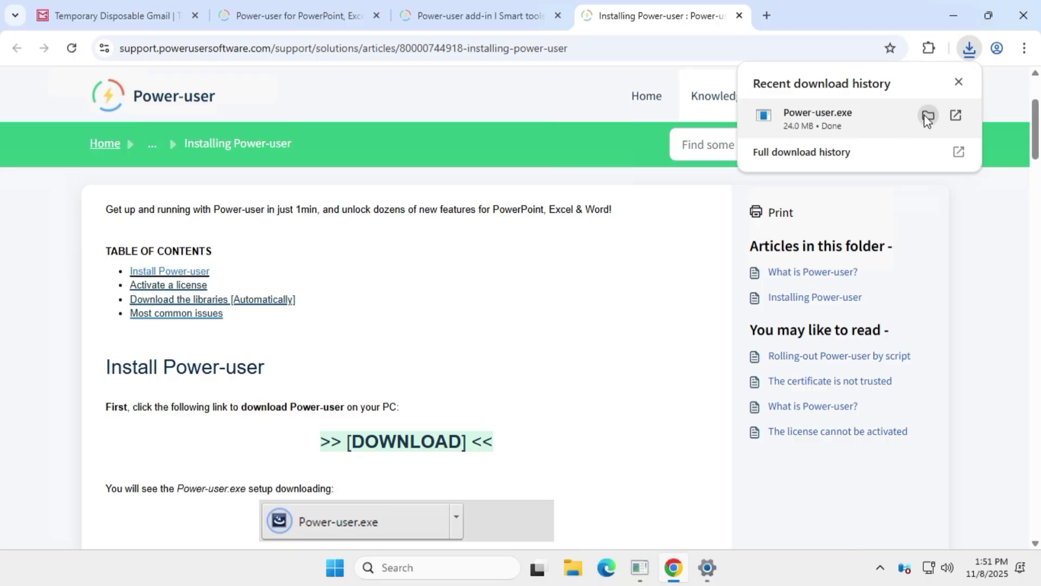
click(929, 115)
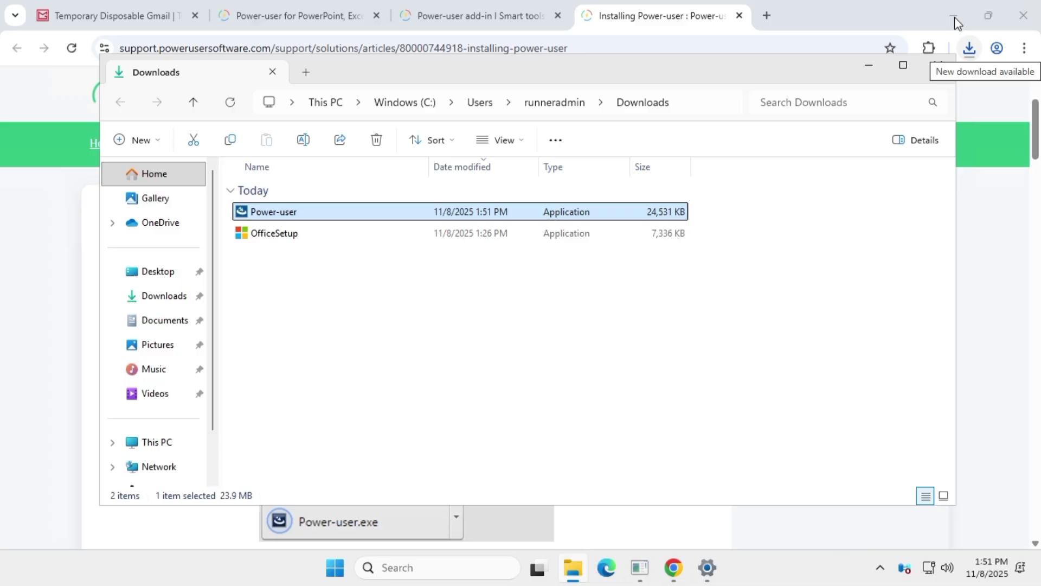
Step: Move Chrome aside and run Power-user.exe from the Downloads folder
click(955, 17)
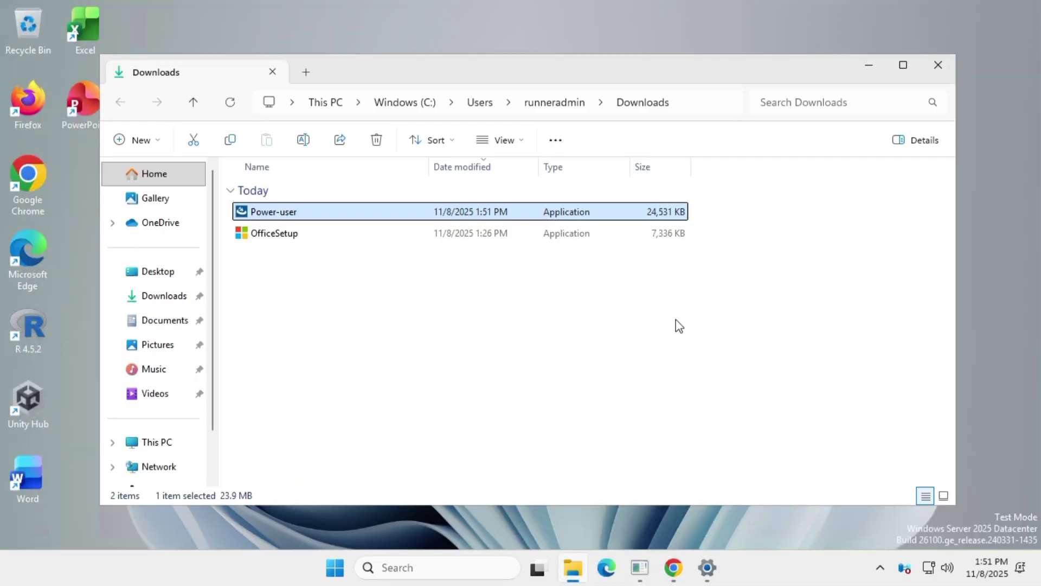
click(684, 273)
click(388, 216)
double_click(388, 216)
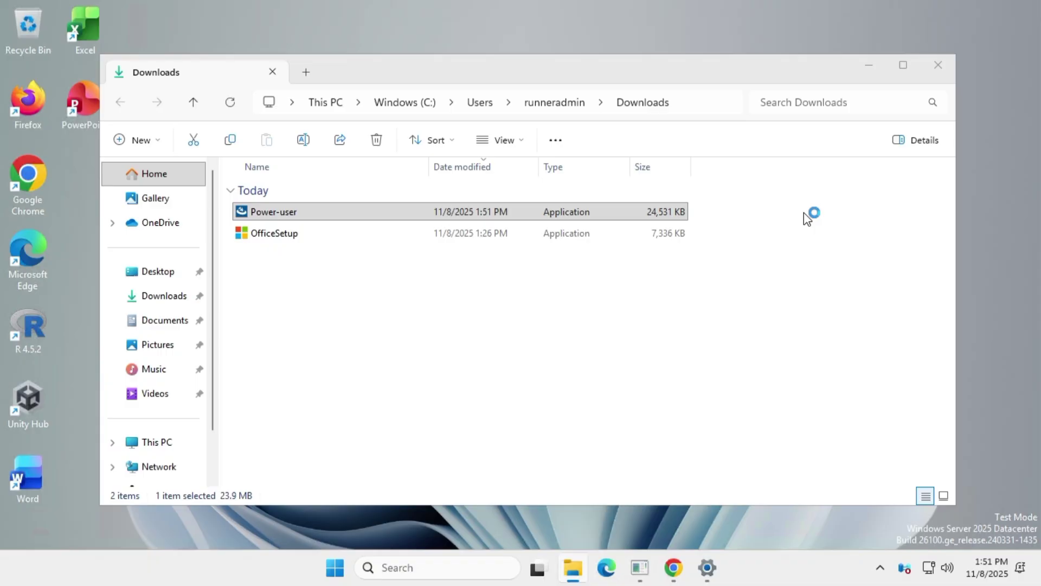
Step: Accept the license terms and complete the InstallShield installation of Power-user
click(867, 67)
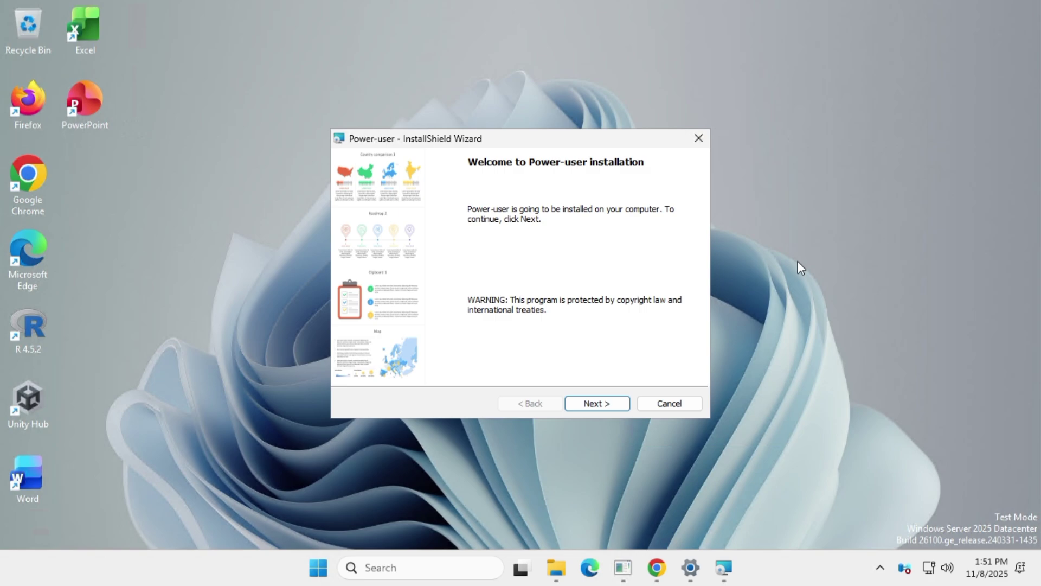
click(599, 401)
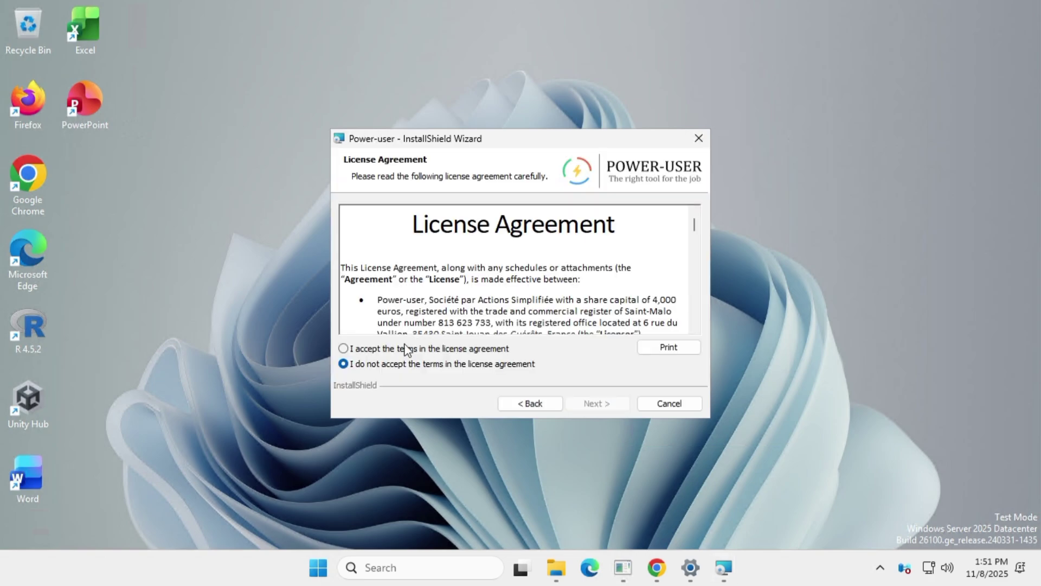
click(404, 349)
click(602, 404)
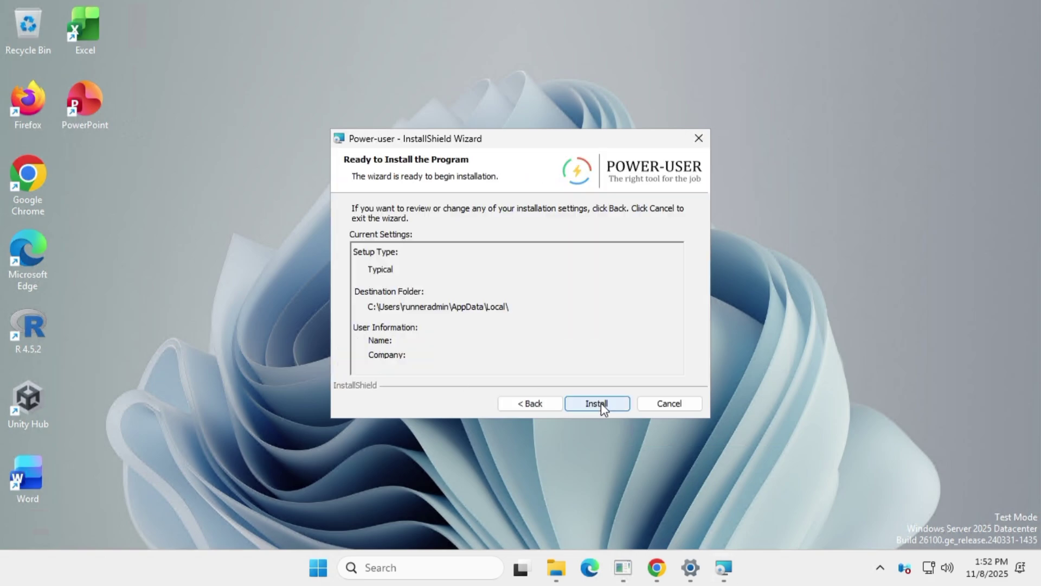
click(601, 404)
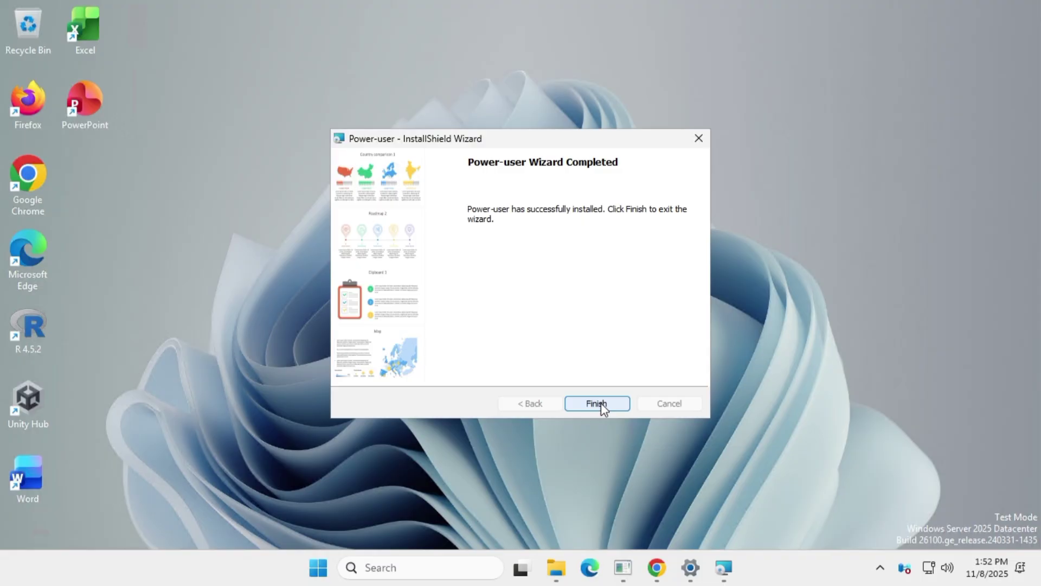
click(601, 402)
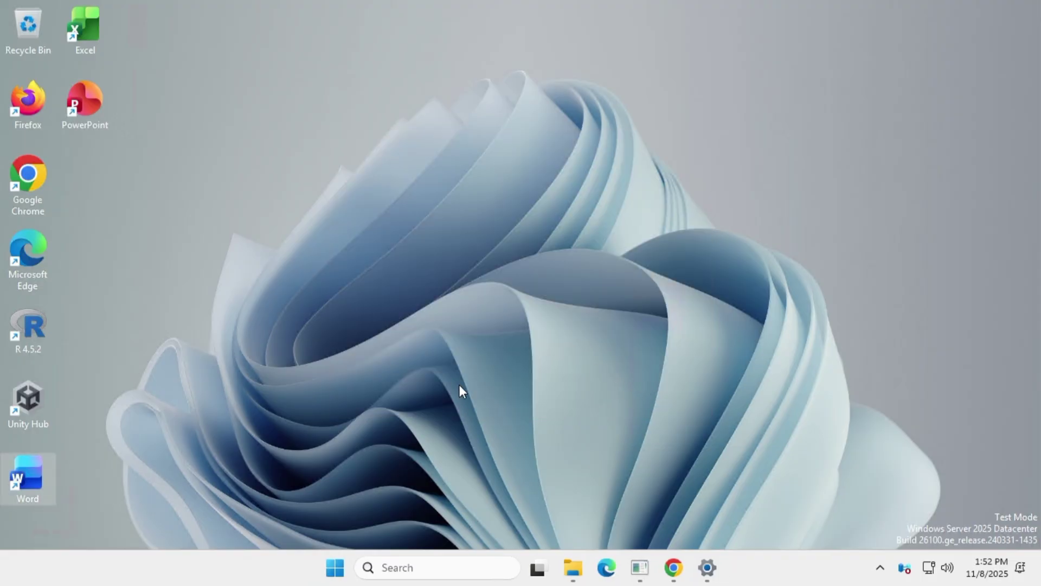
double_click(90, 48)
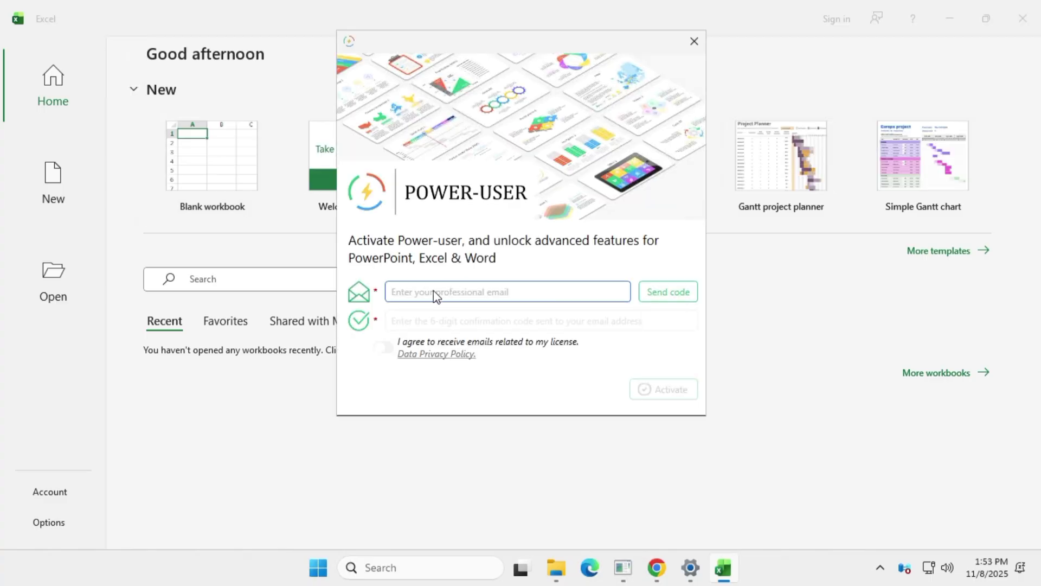
click(667, 290)
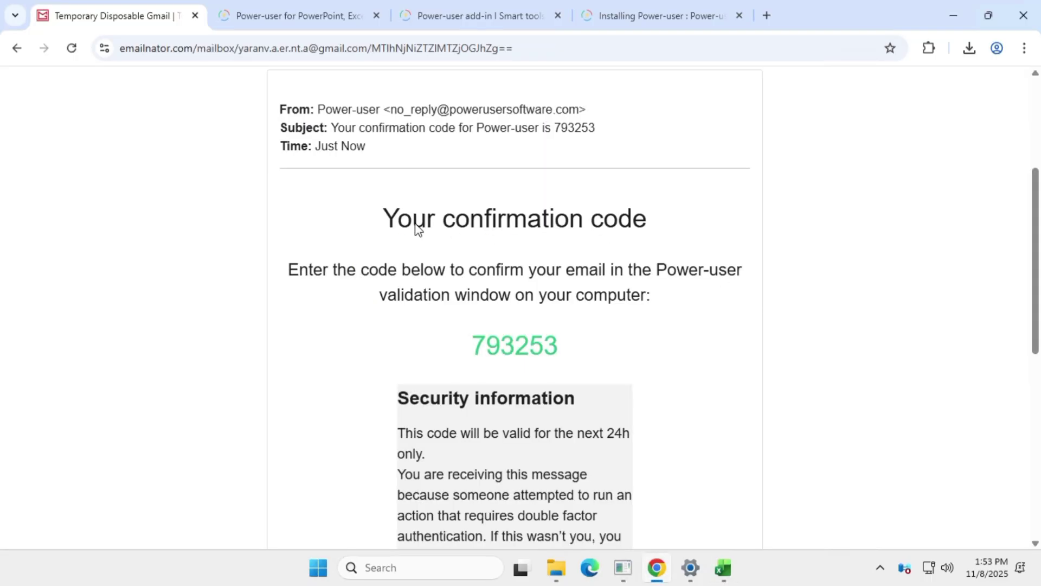
drag(381, 218, 697, 230)
double_click(491, 345)
key(ctrl+c)
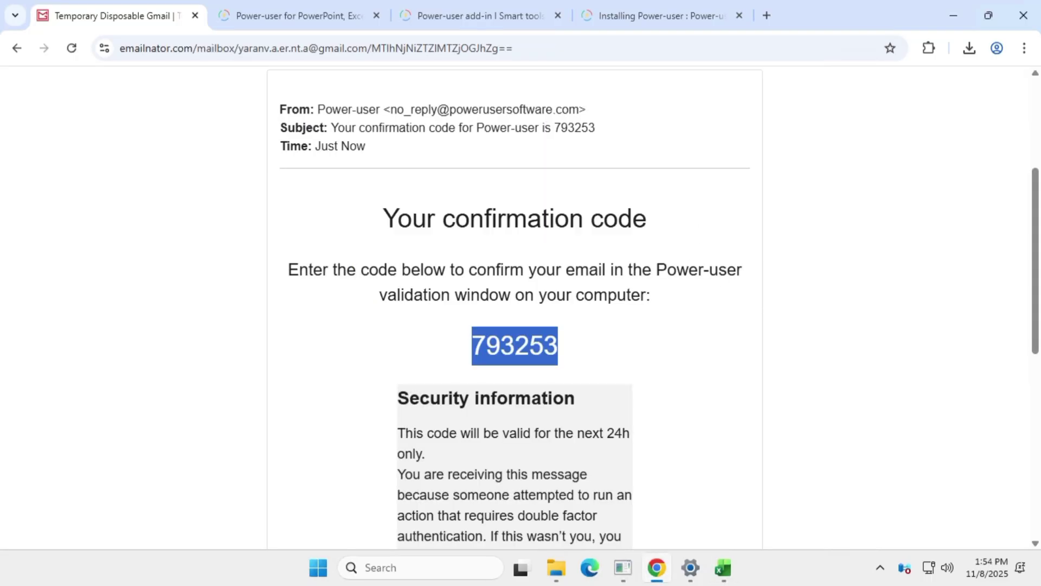
click(729, 578)
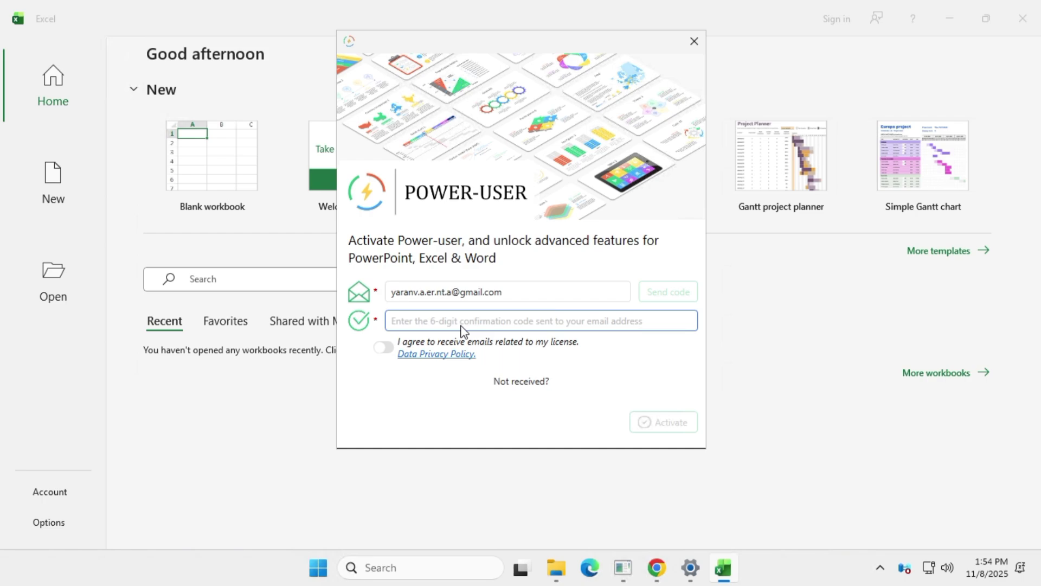
key(ctrl+v)
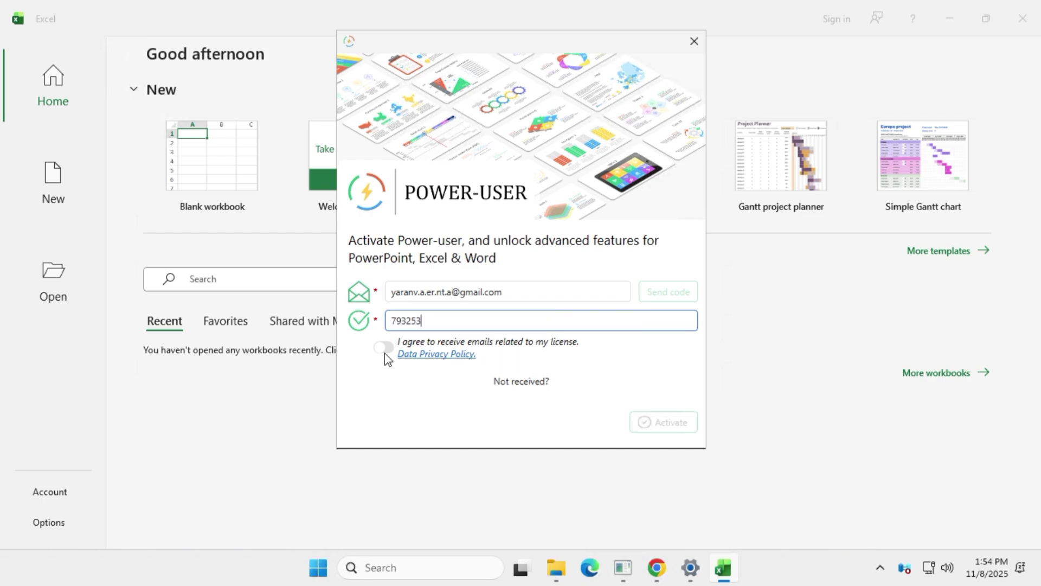
click(383, 348)
click(667, 423)
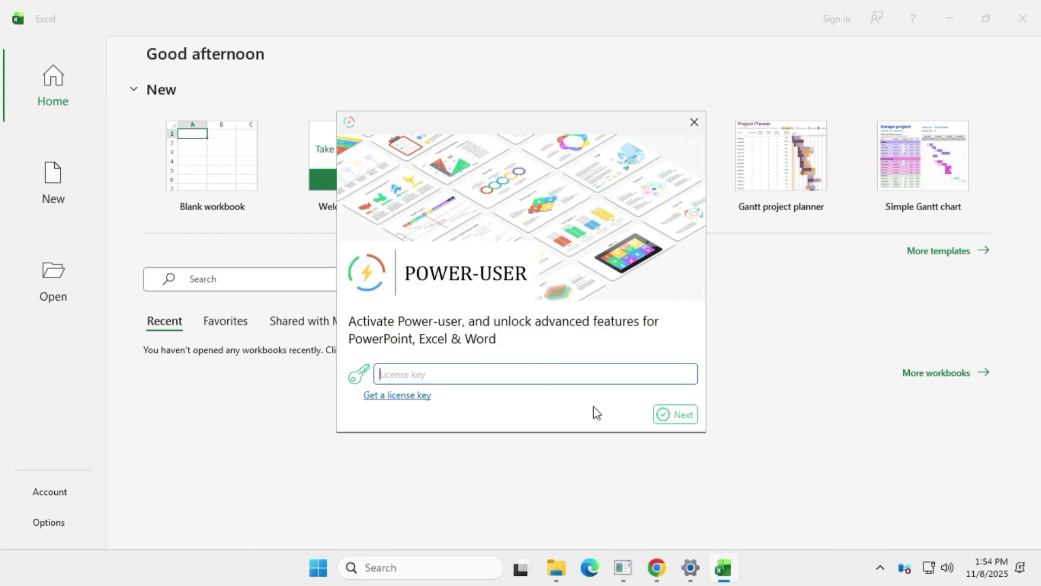
click(656, 568)
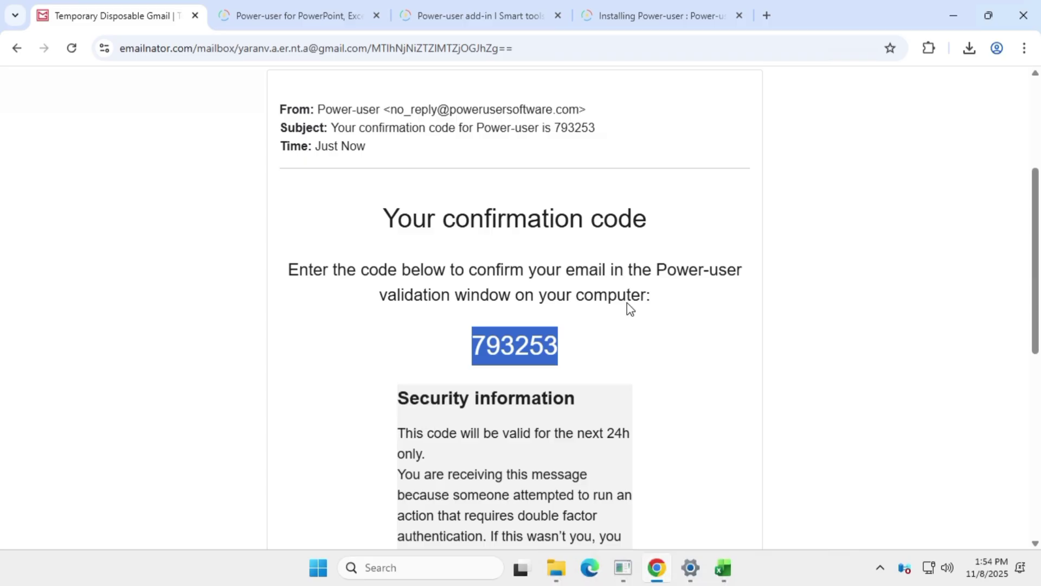
click(325, 15)
click(335, 49)
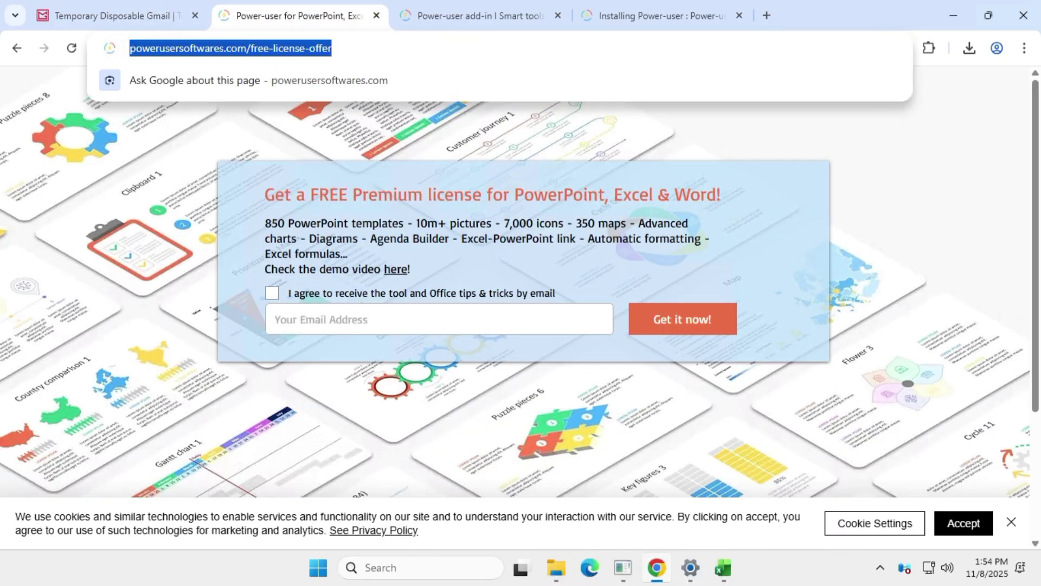
triple_click(736, 193)
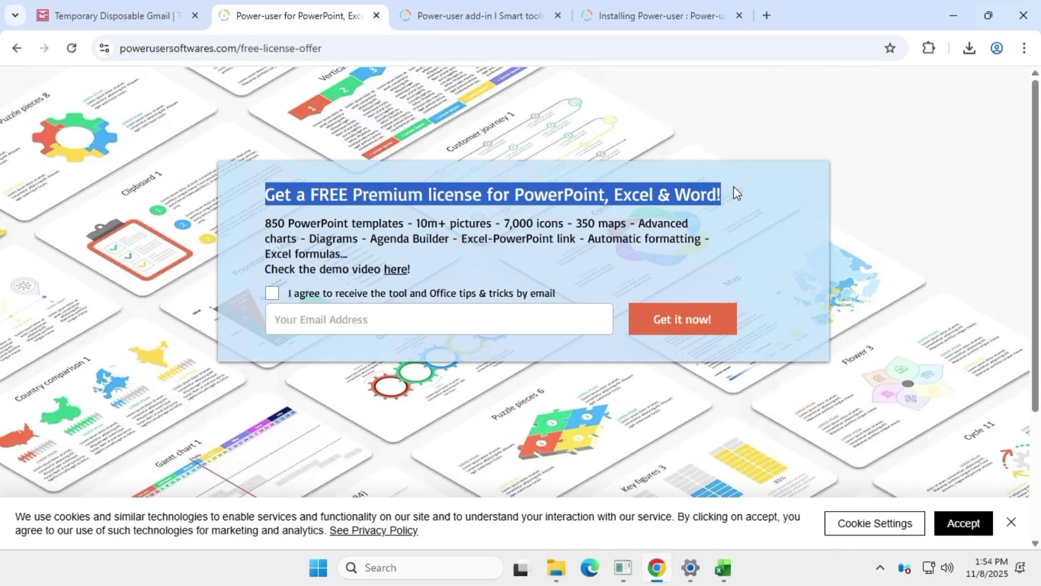
click(269, 298)
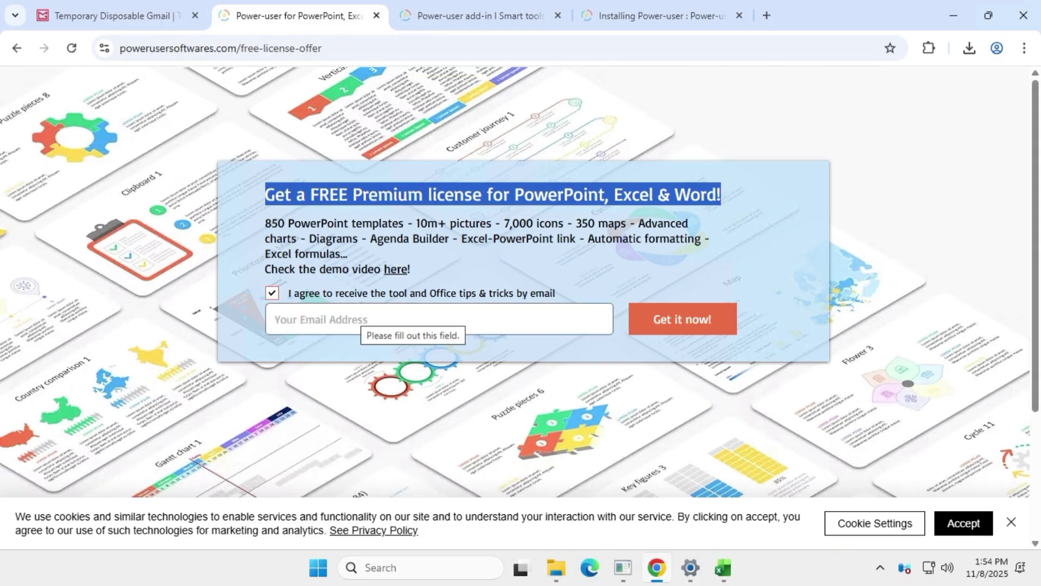
click(358, 320)
click(679, 330)
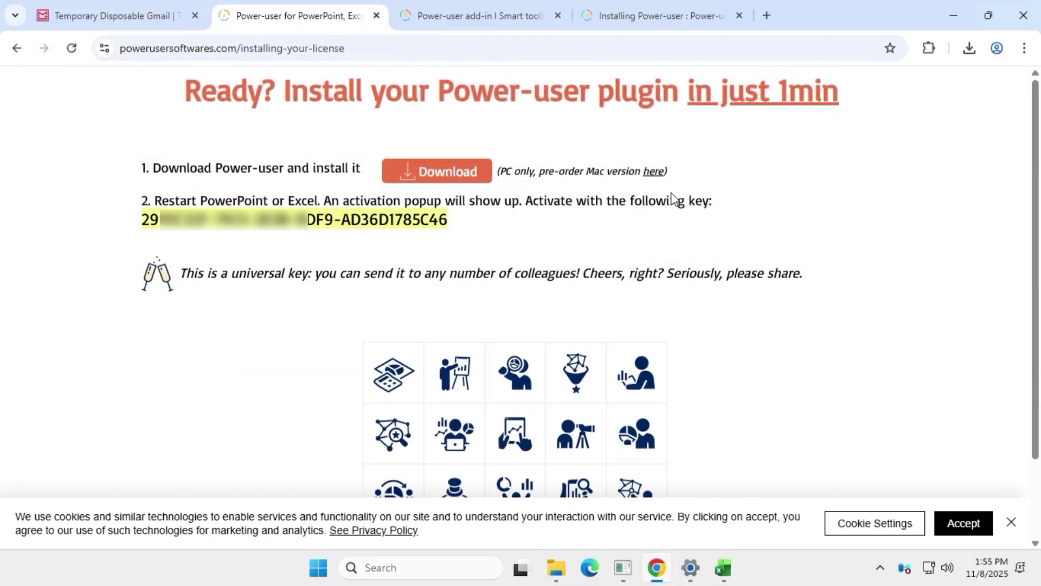
Step: Select and copy the revealed universal license key
drag(140, 220, 454, 223)
right_click(452, 223)
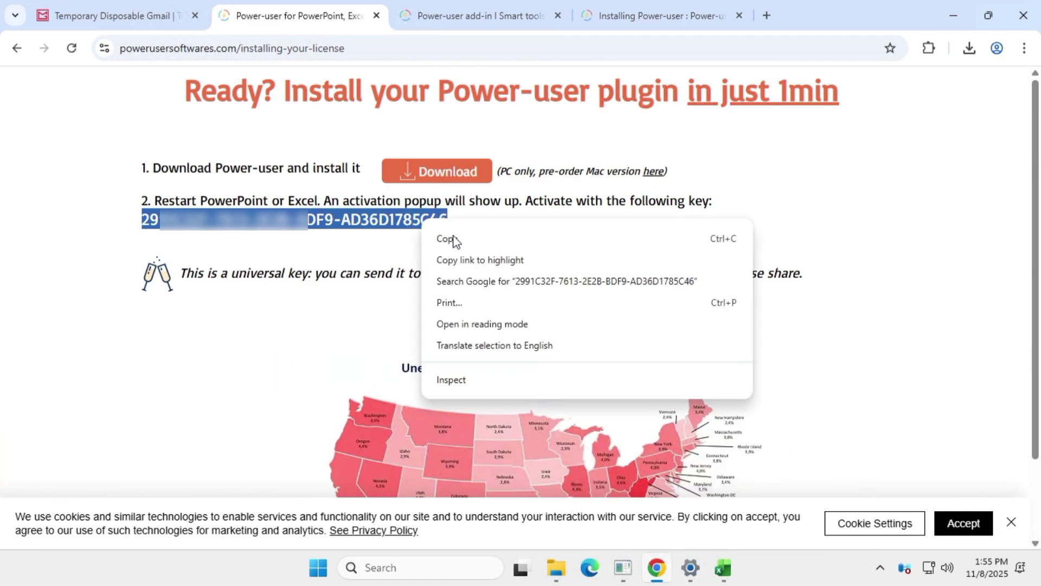
click(453, 239)
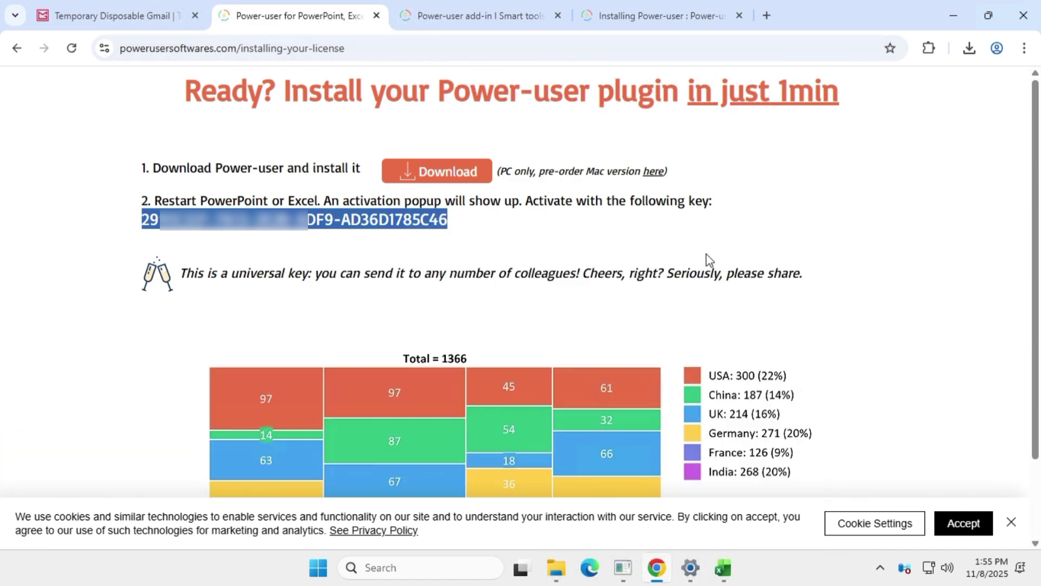
Step: Paste the copied license key into Excel's activation dialog and submit it
click(724, 568)
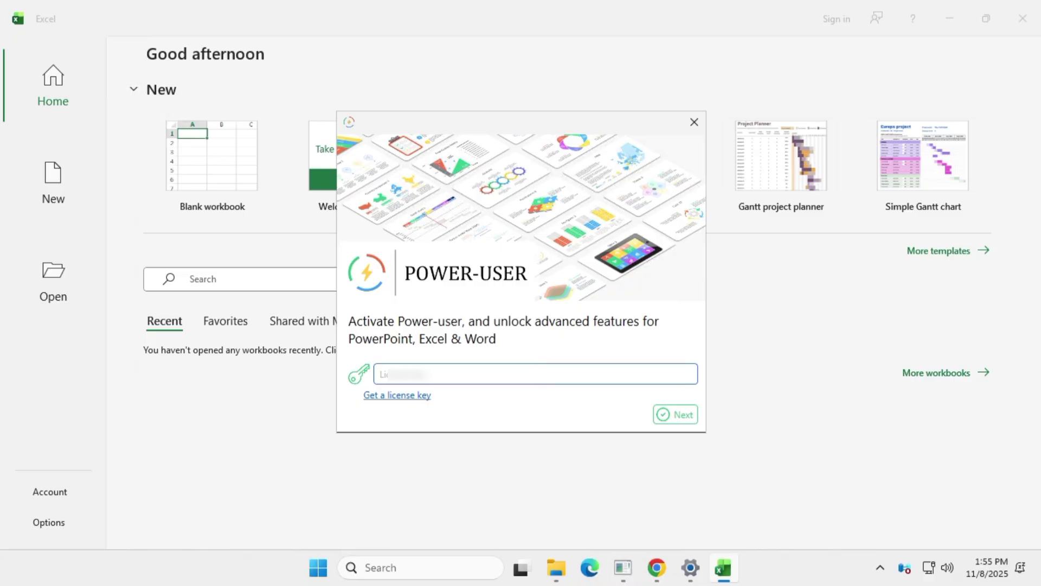
key(ctrl+v)
click(673, 416)
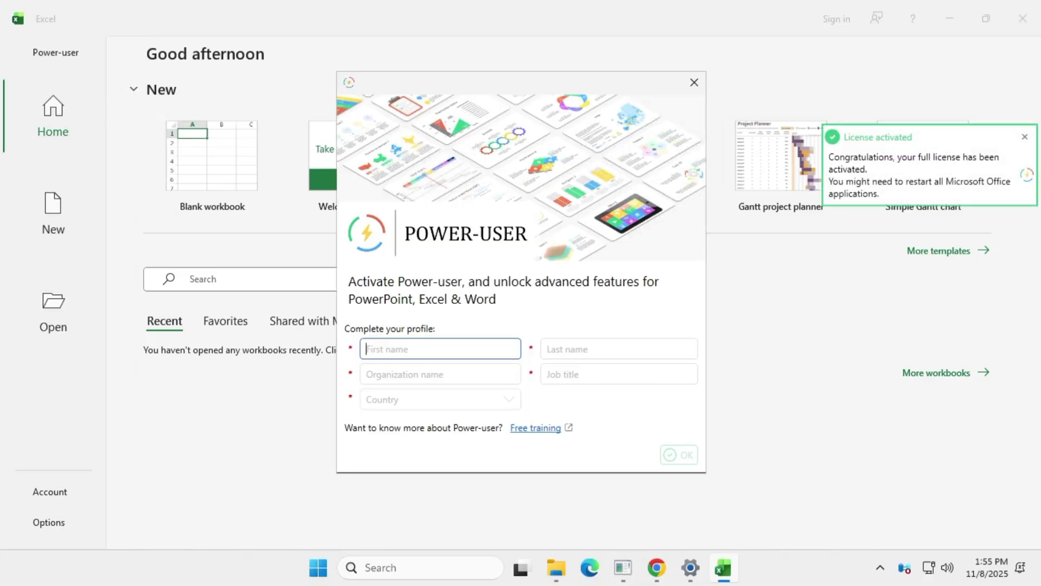
Step: Complete the profile with first name 'Mr', last name 'Free', organization 'M'
text(Mr.)
key(Tab)
text(Free)
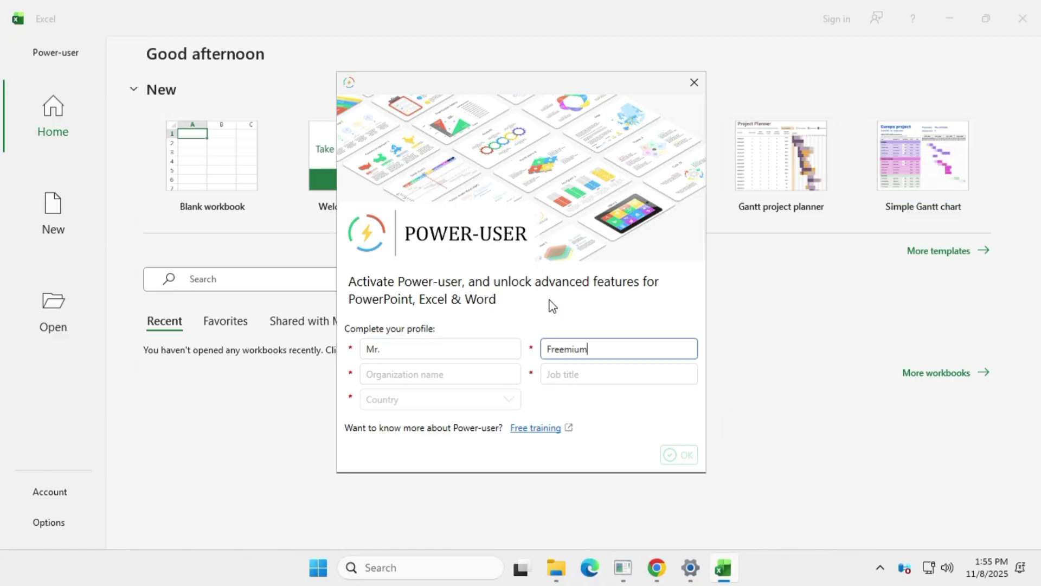
key(Tab)
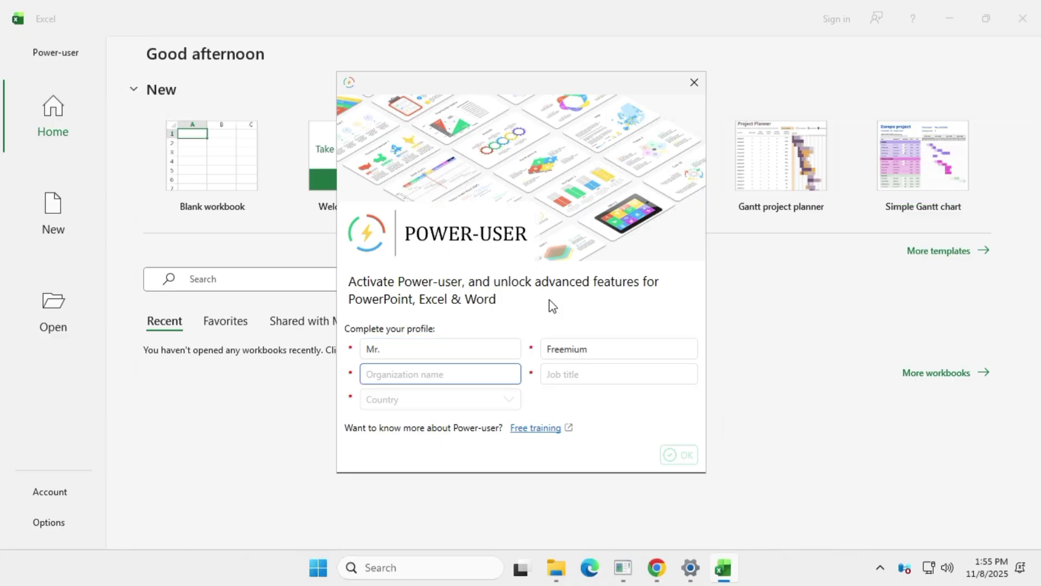
text(Mr. Freemium YouTube)
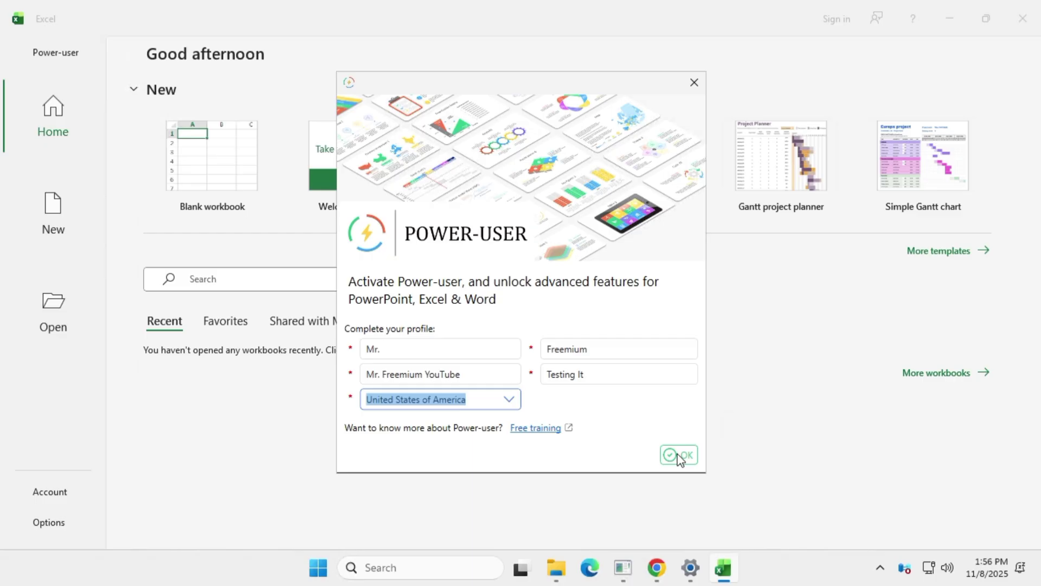
click(680, 456)
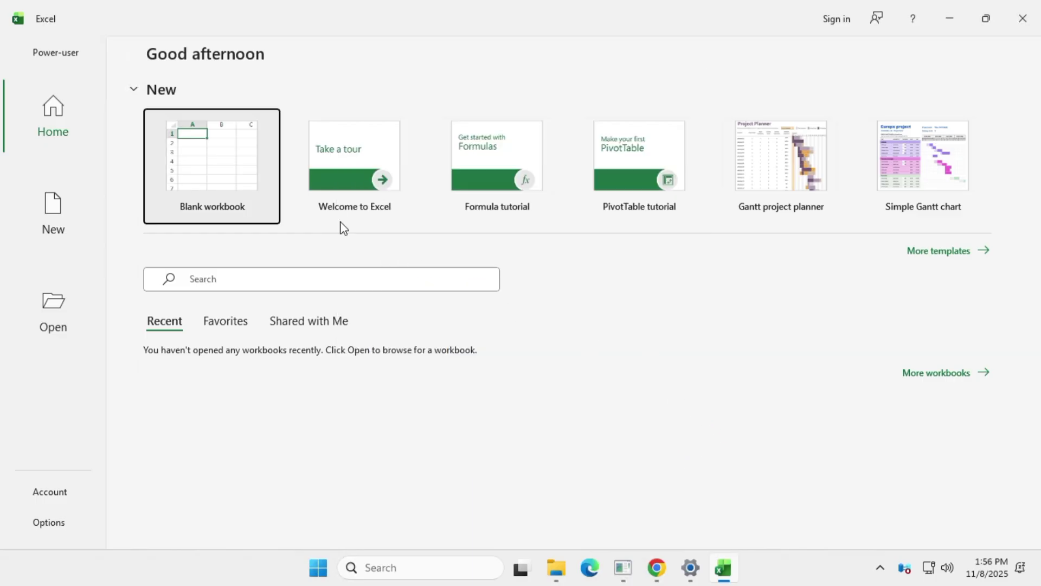
Step: Open a blank workbook and show About your Power-user License from the Power-user tab
click(238, 177)
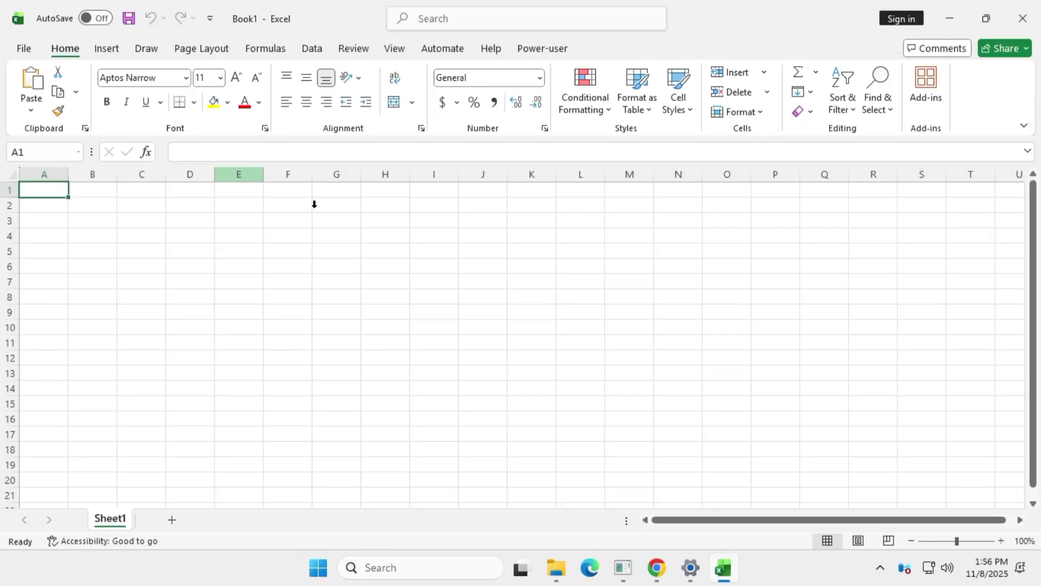
click(550, 50)
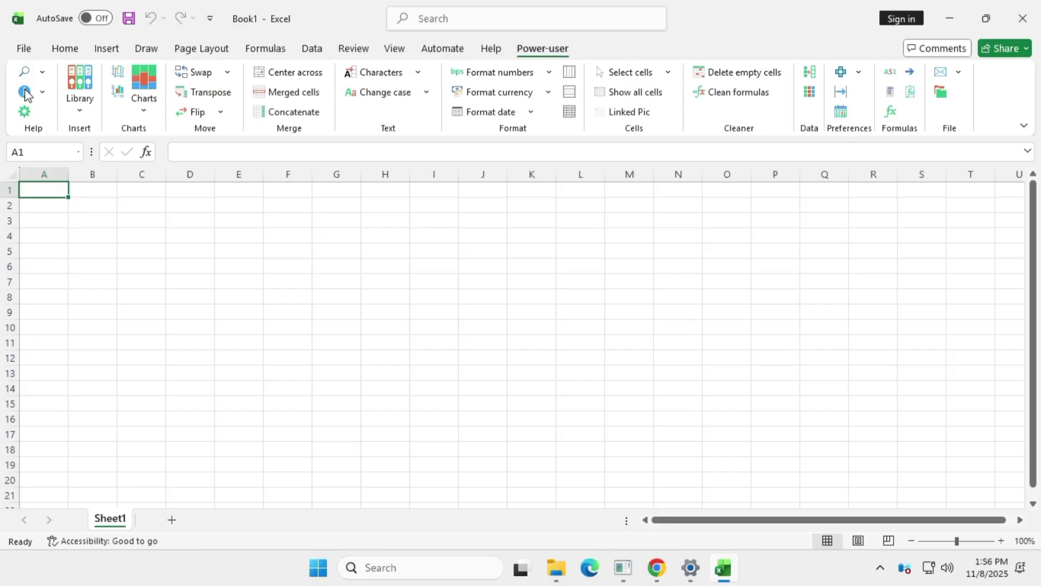
click(43, 93)
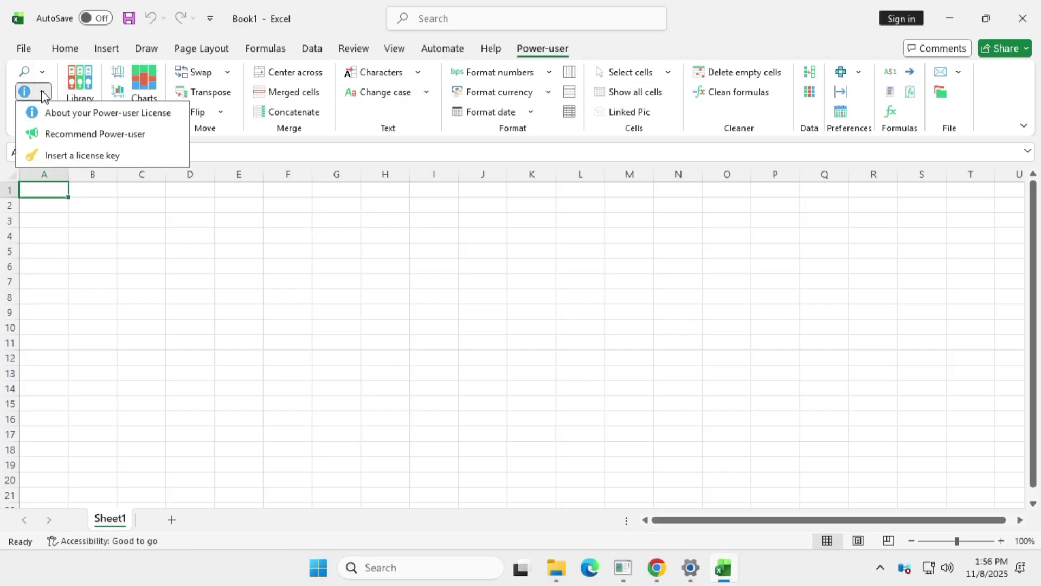
click(103, 113)
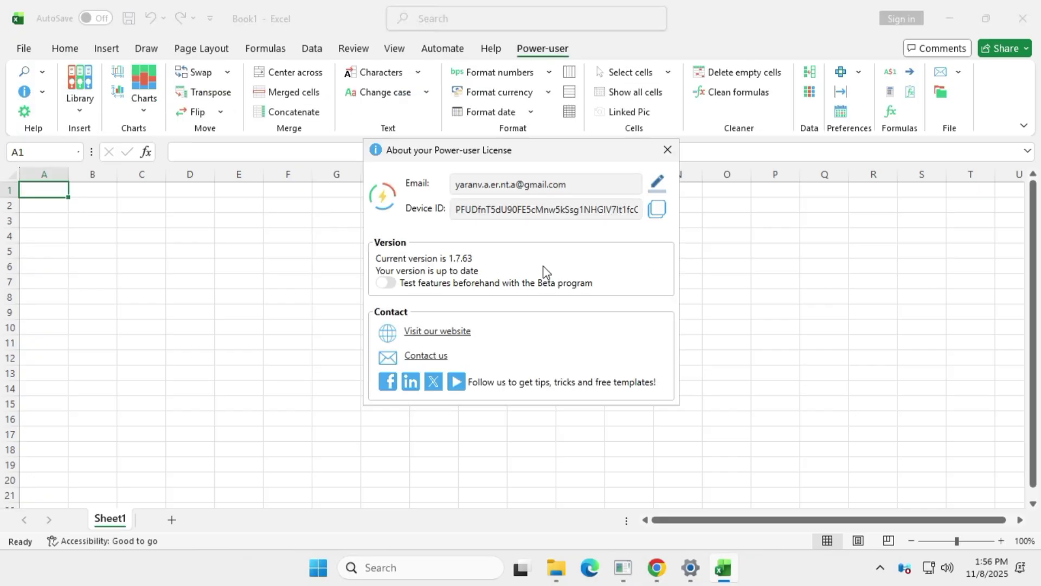